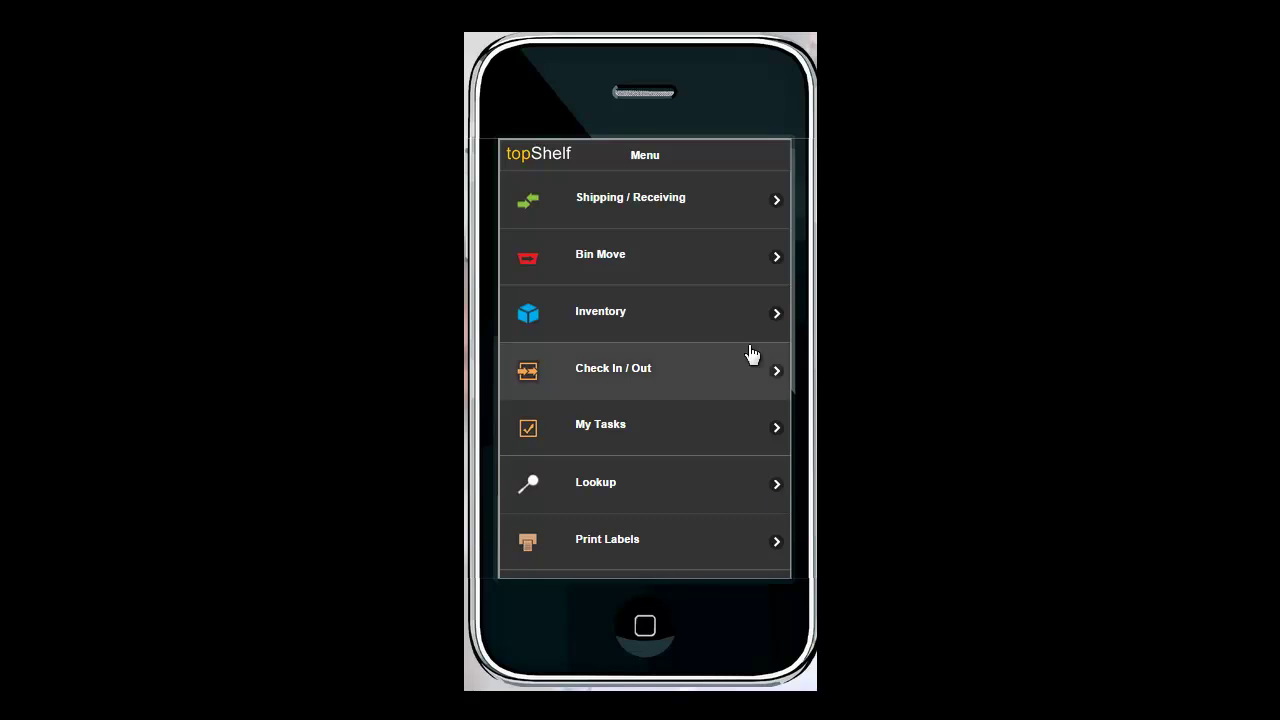
# Step: Go to Shipping / Receiving > Order Pick and open the next waiting order, SO267
pyautogui.click(707, 220)
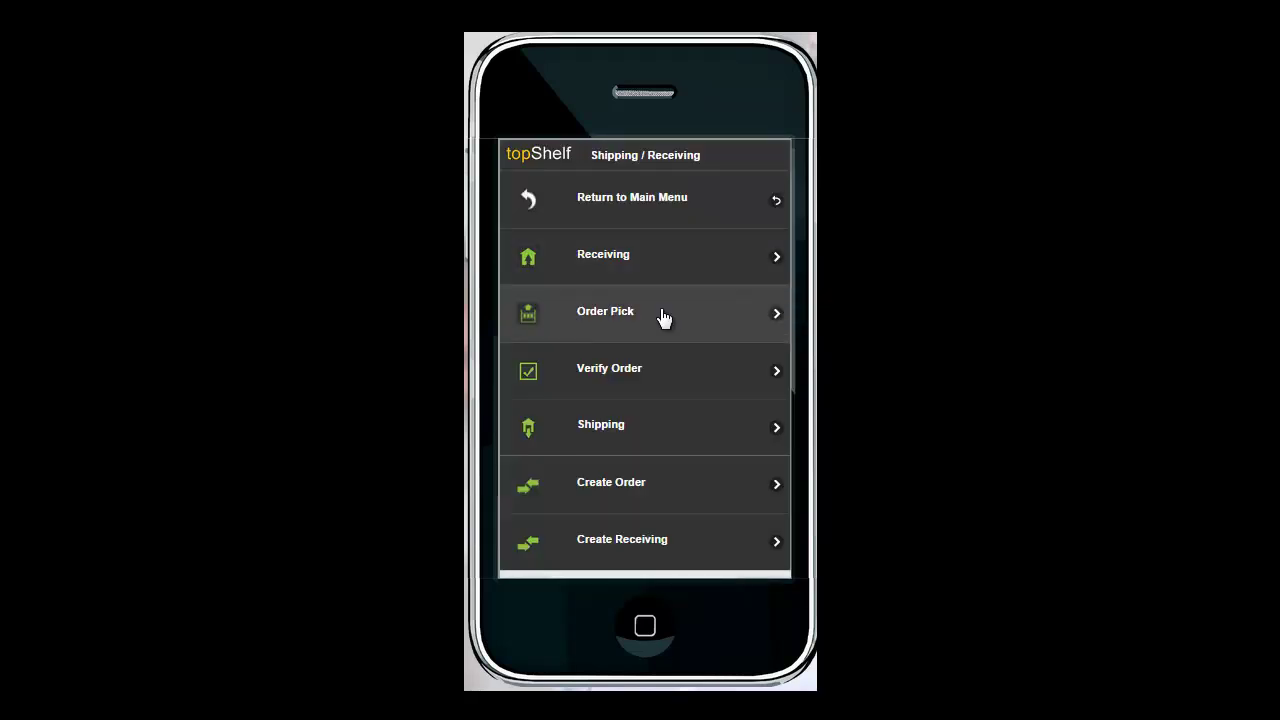
pyautogui.click(663, 316)
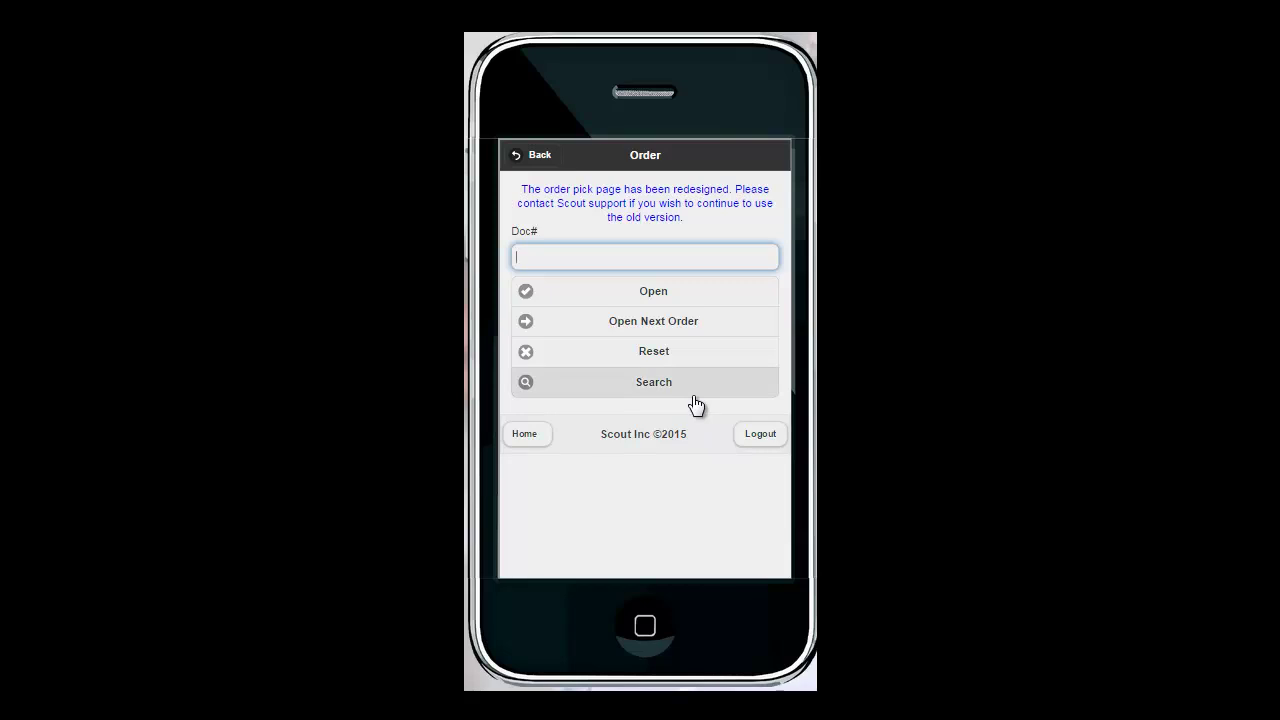
pyautogui.click(771, 557)
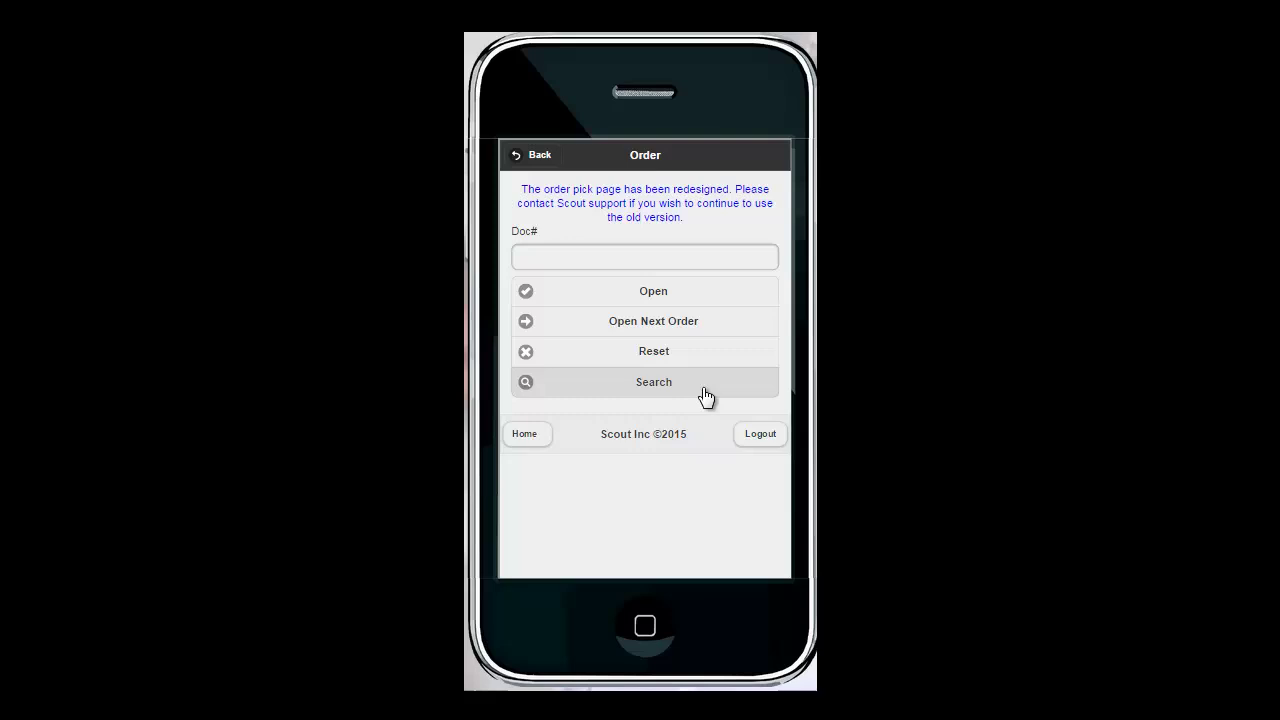
pyautogui.click(700, 323)
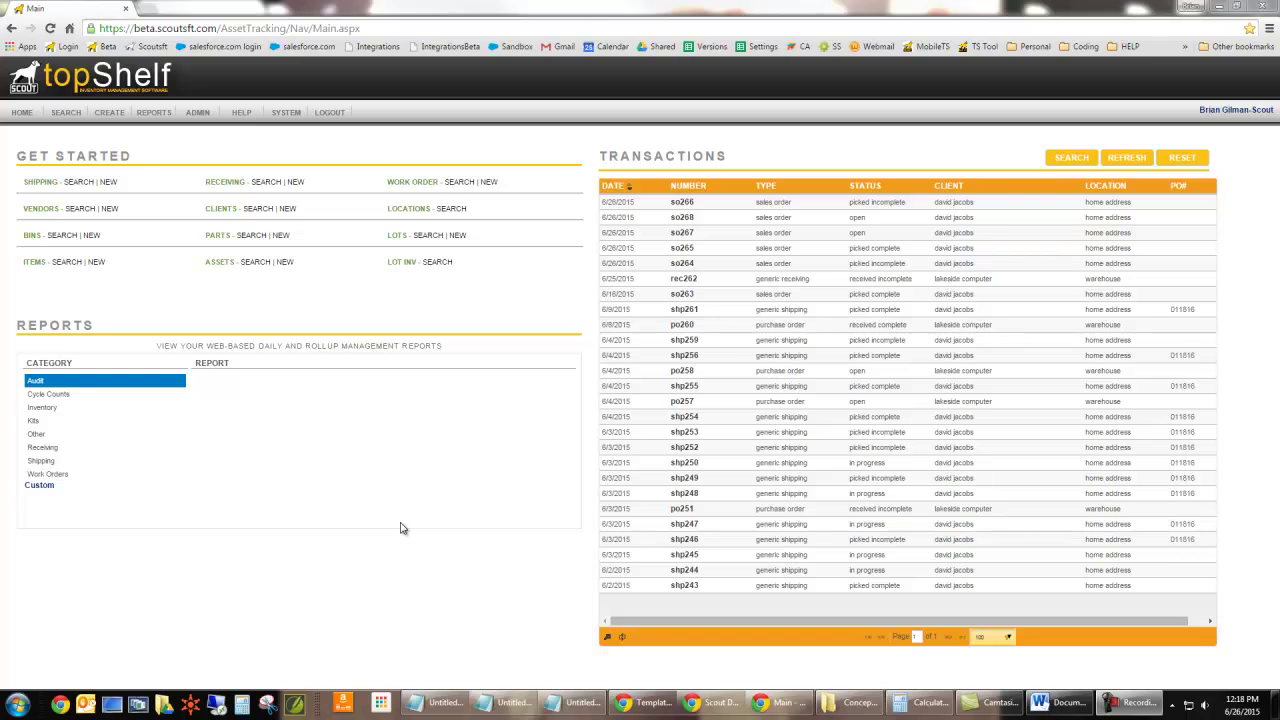
# Step: Choose Pick Path from the ADMIN menu
pyautogui.moveTo(200, 115)
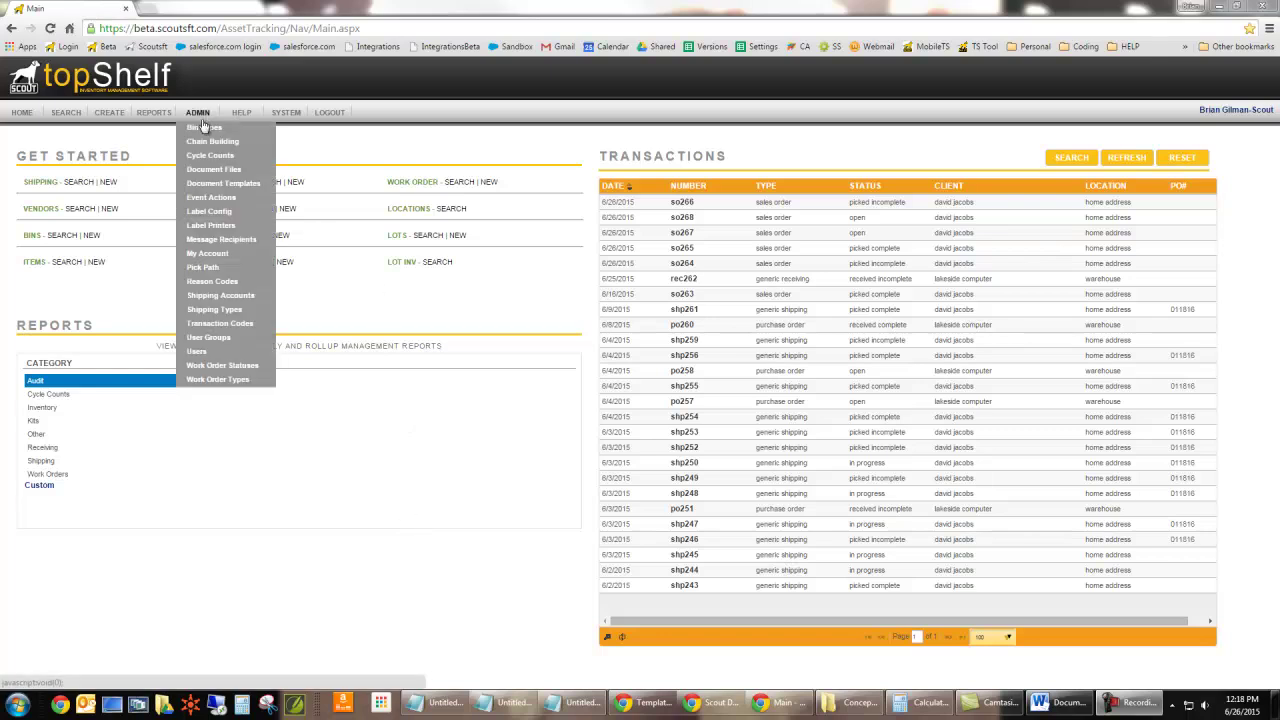
pyautogui.click(204, 267)
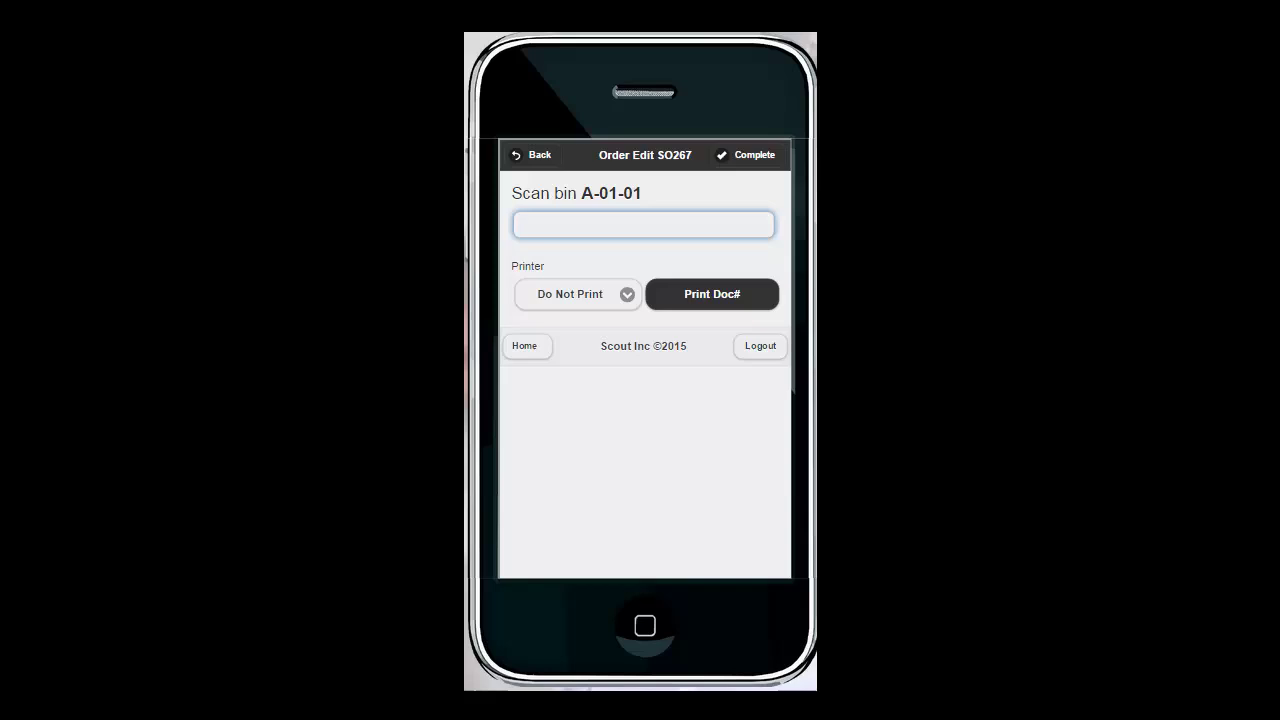
# Step: Pick 5 Water from bin A-01-01 for SO267
pyautogui.write('A-01-01')
pyautogui.press('Return')
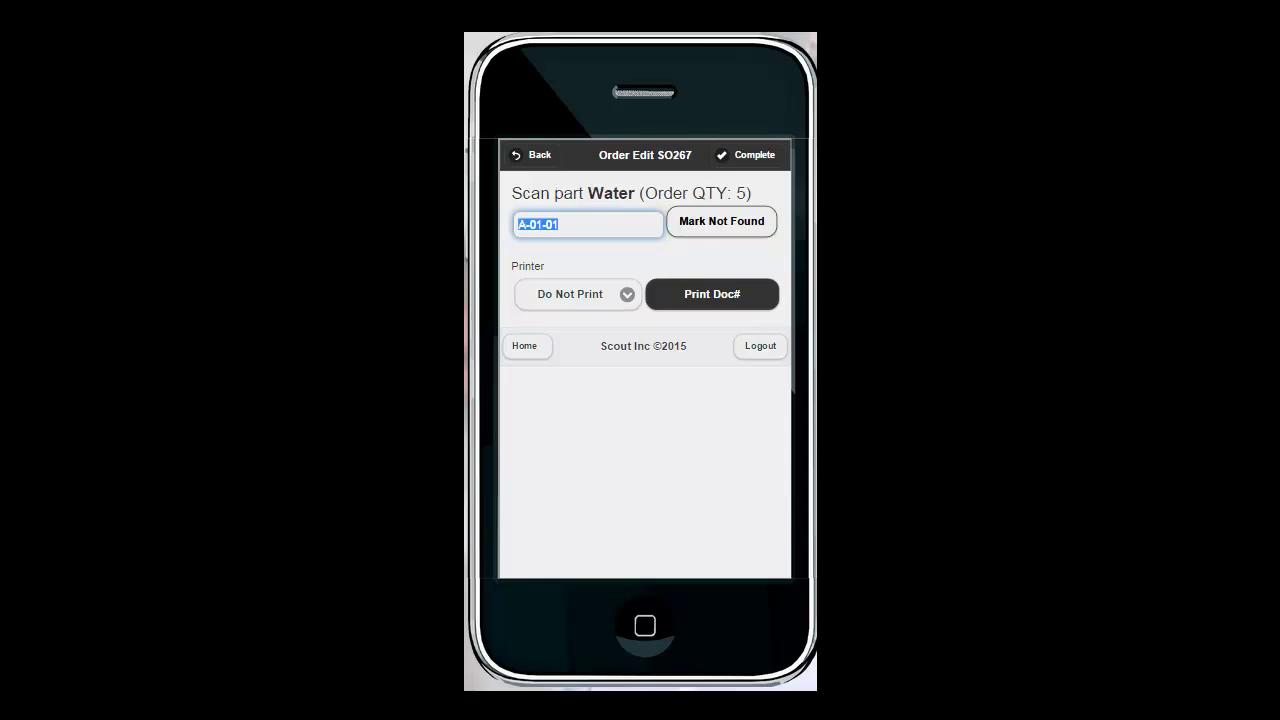
pyautogui.write('Water')
pyautogui.press('Return')
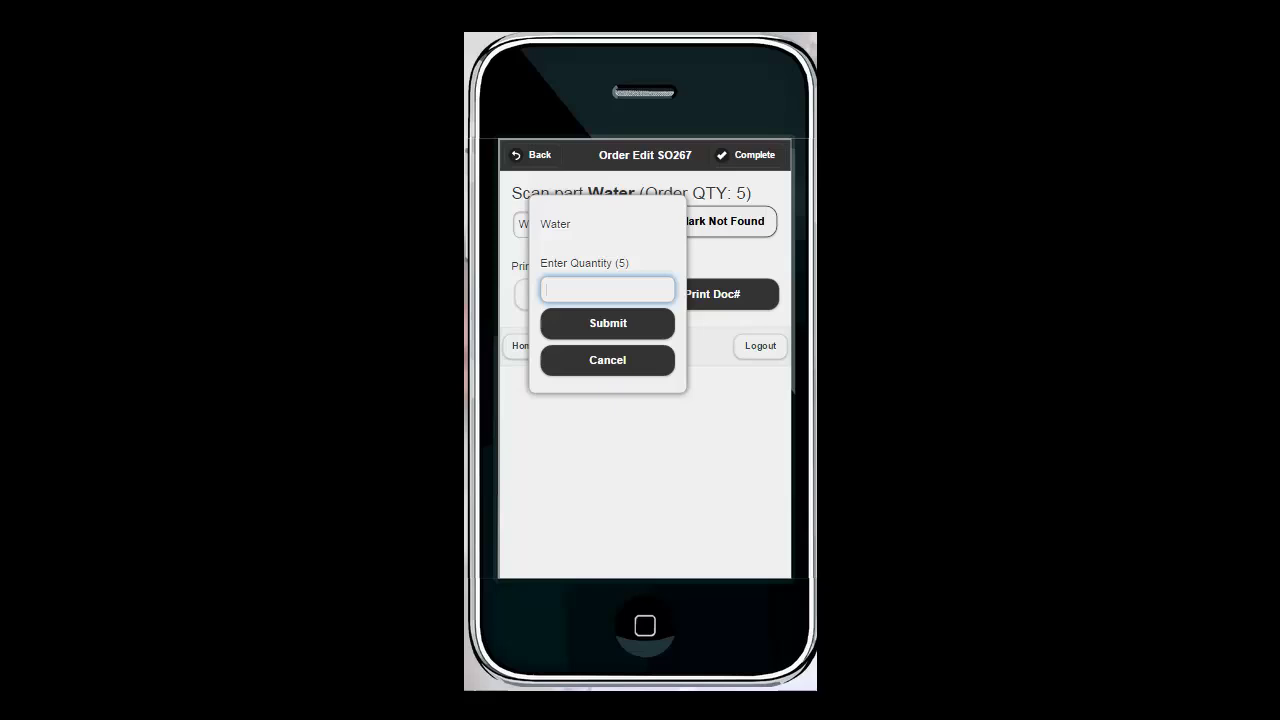
pyautogui.write('5')
pyautogui.press('Return')
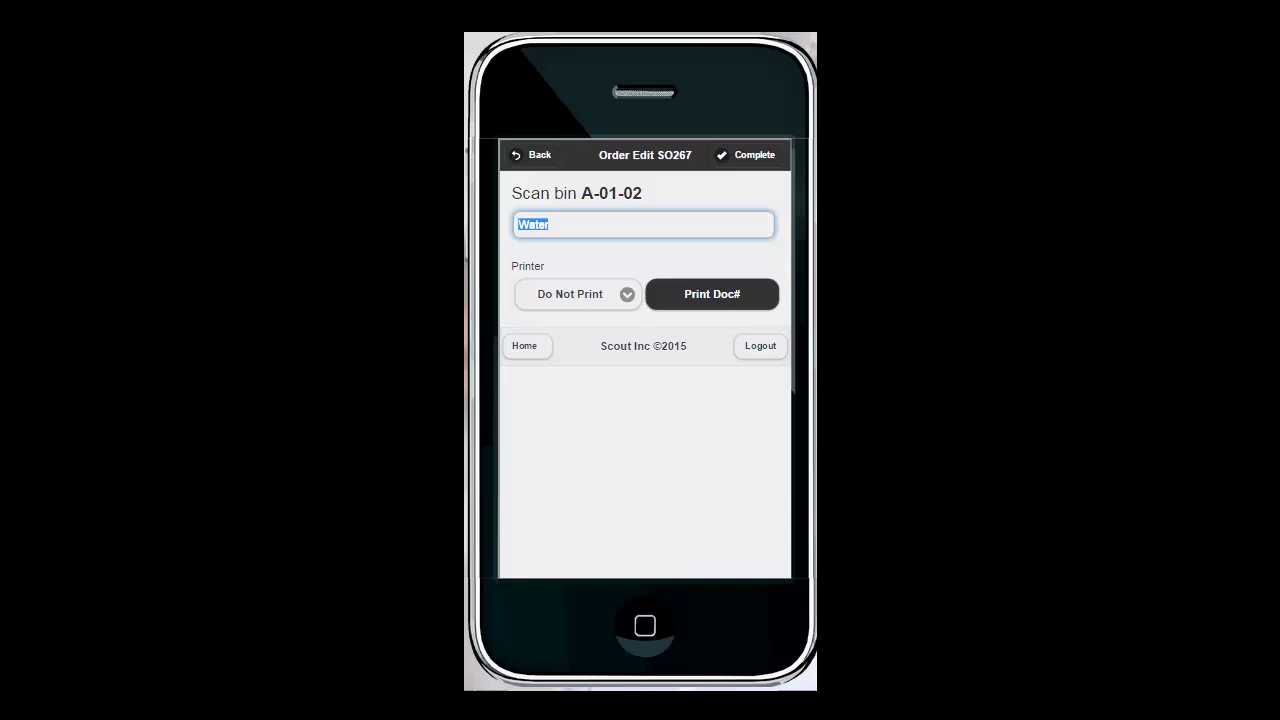
# Step: Pick 1 GX520MB from bin A-01-02 and accept opening next order SO268
pyautogui.write('A-01-02')
pyautogui.press('Return')
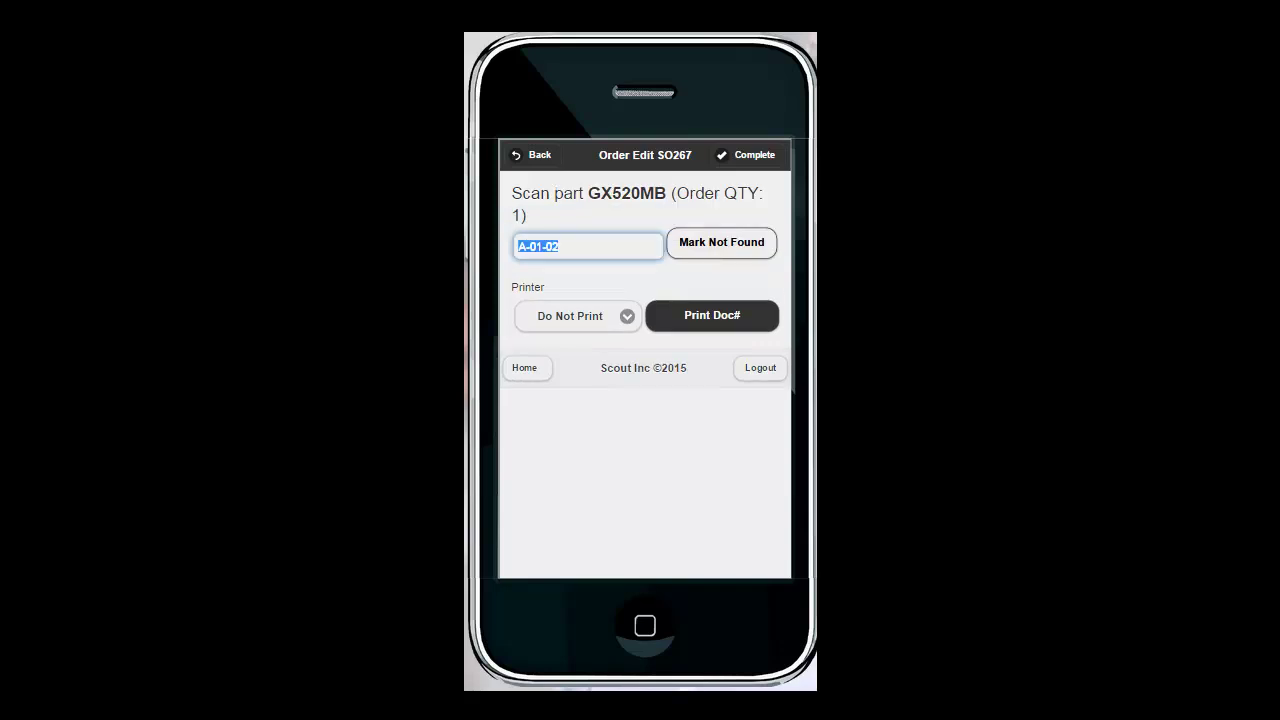
pyautogui.write('GX520MB')
pyautogui.press('Return')
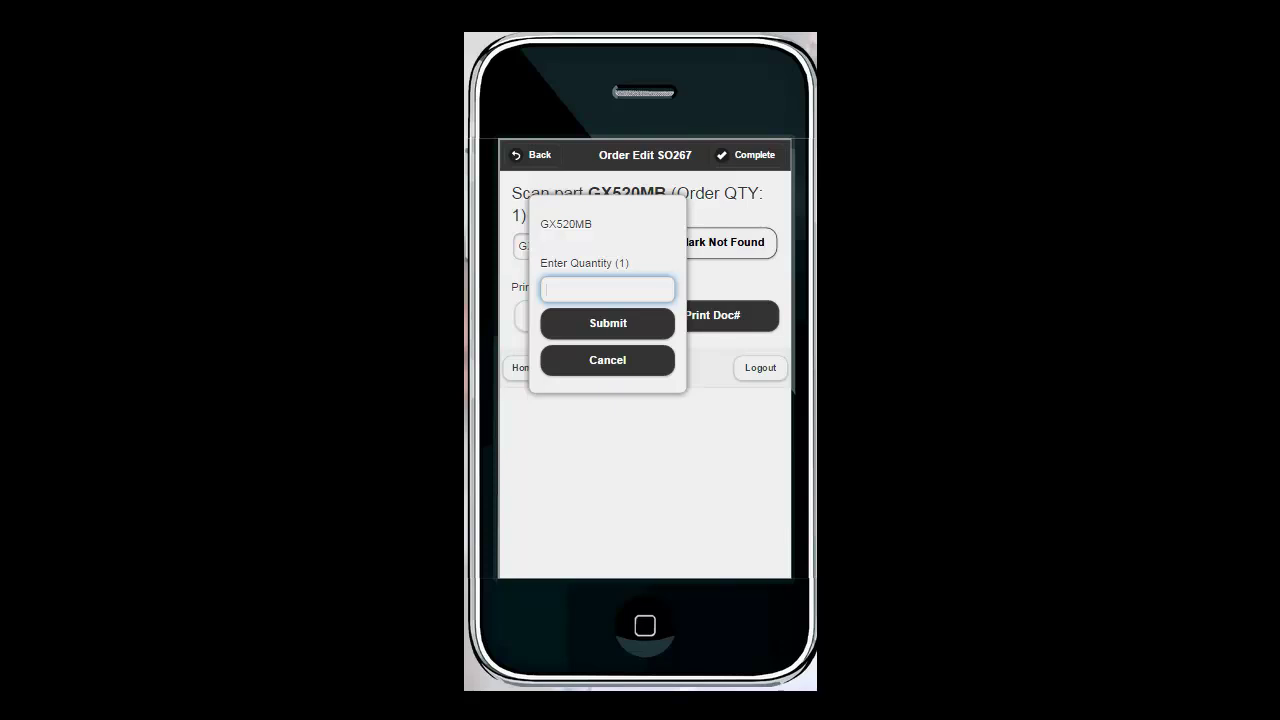
pyautogui.write('1')
pyautogui.press('Return')
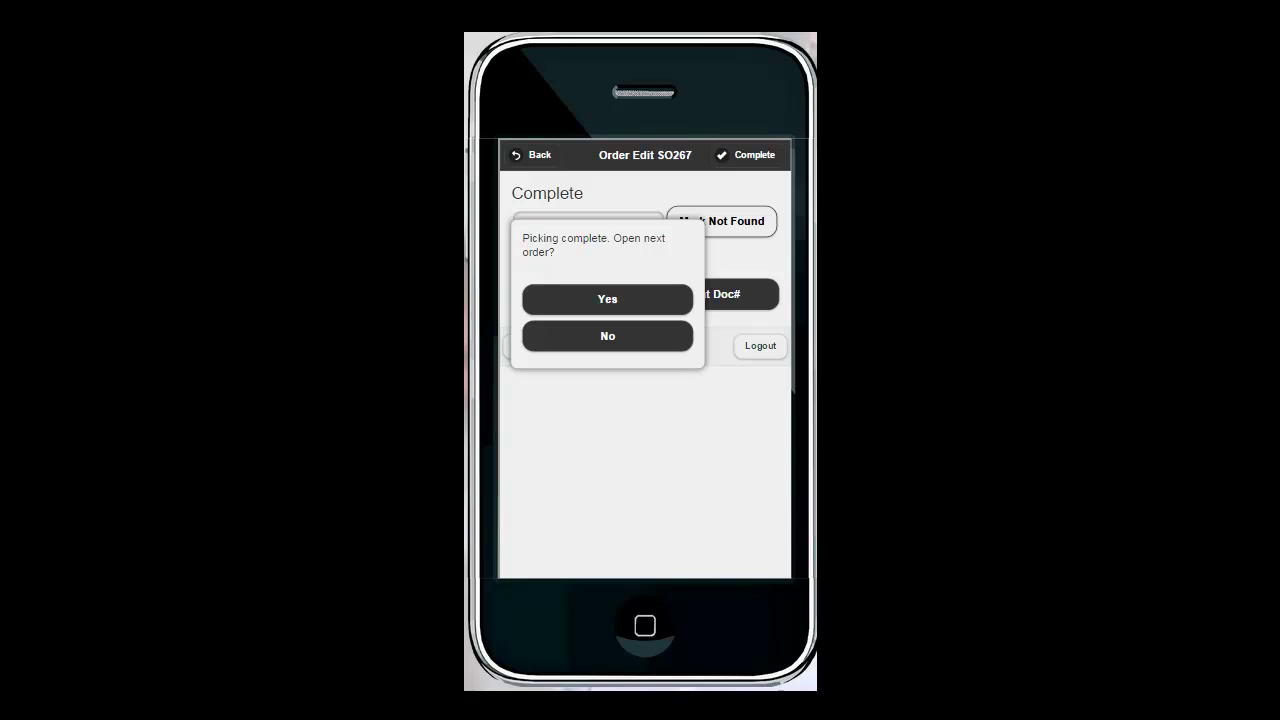
pyautogui.press('Return')
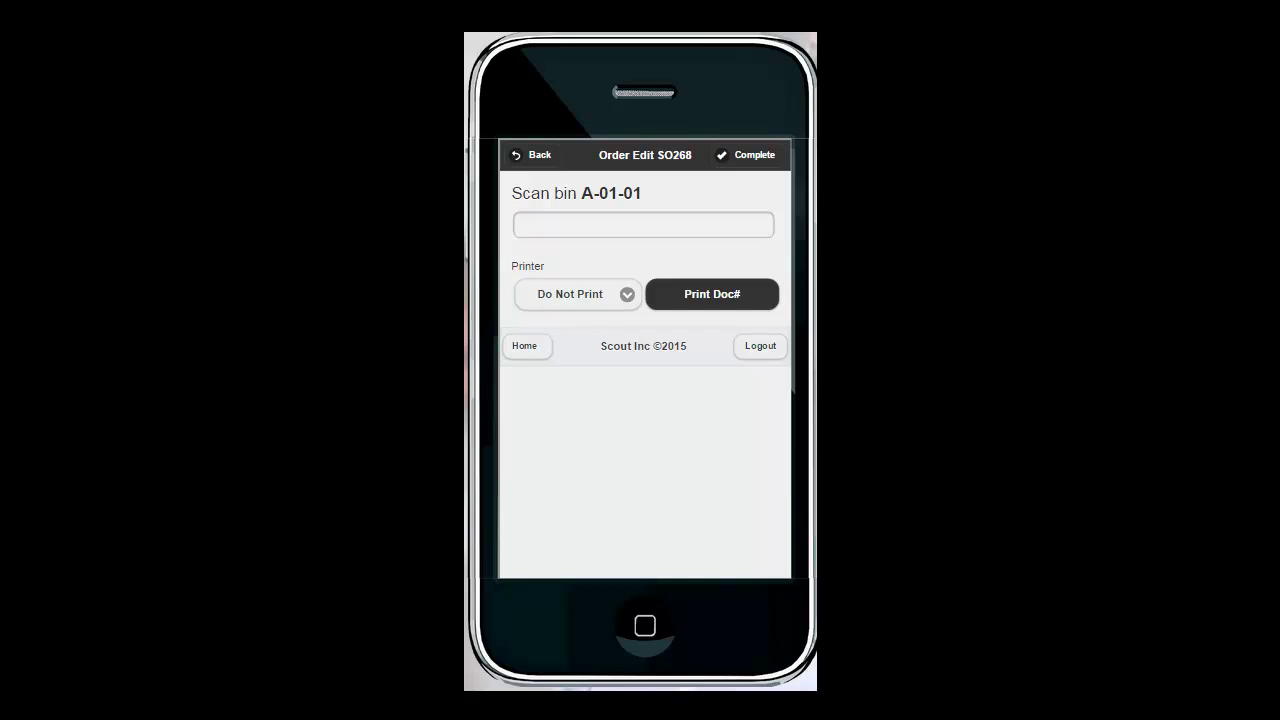
# Step: Scan bin A-01-01 and mark Water as not found there
pyautogui.click(582, 230)
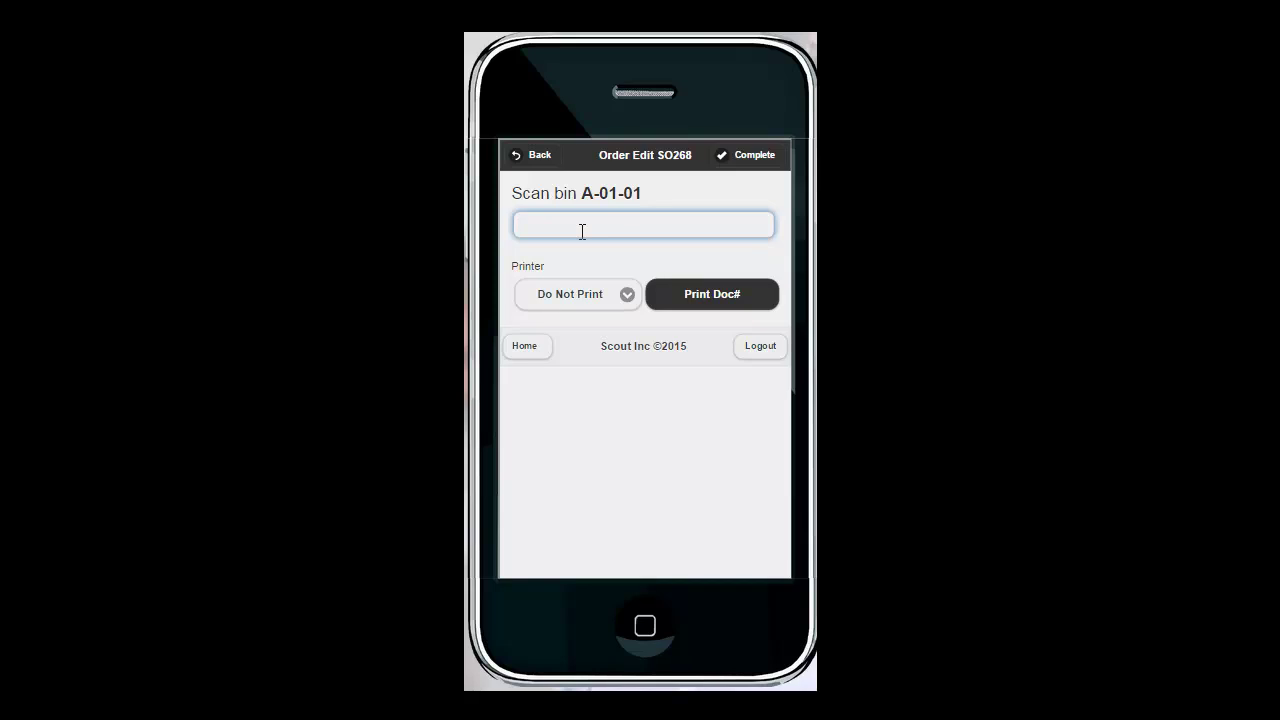
pyautogui.write('A-01-01')
pyautogui.press('Return')
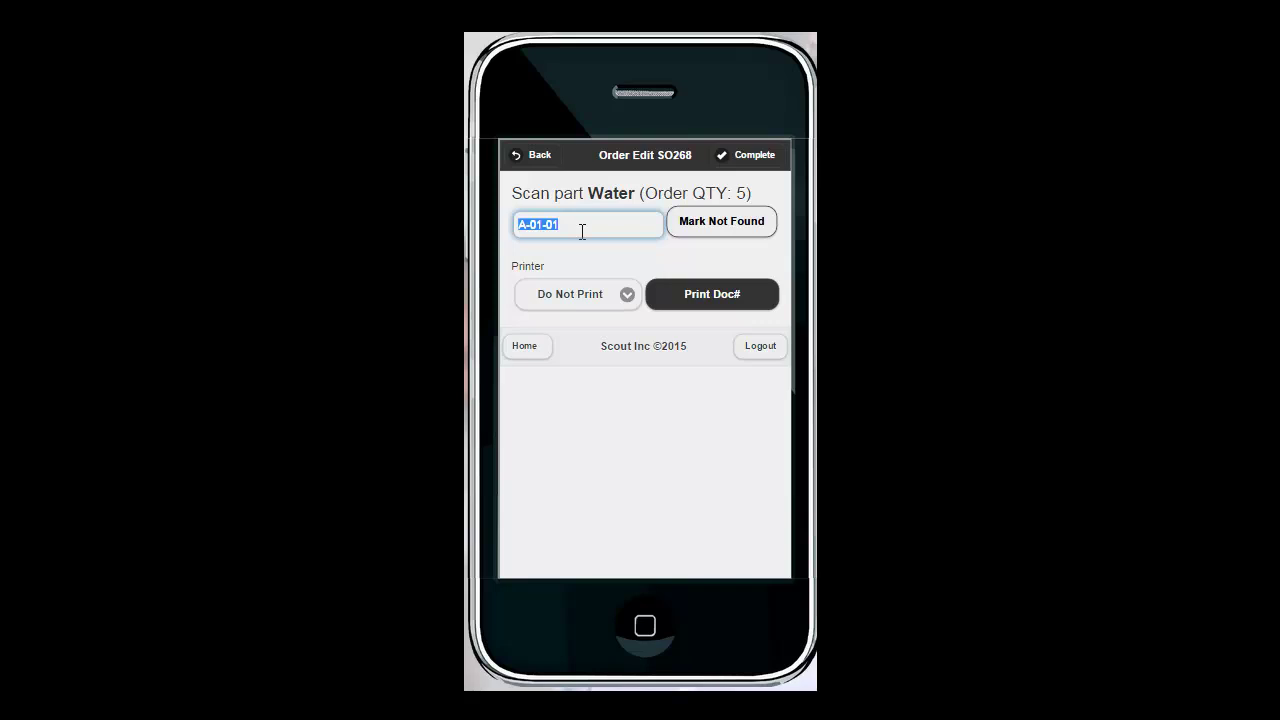
pyautogui.click(707, 232)
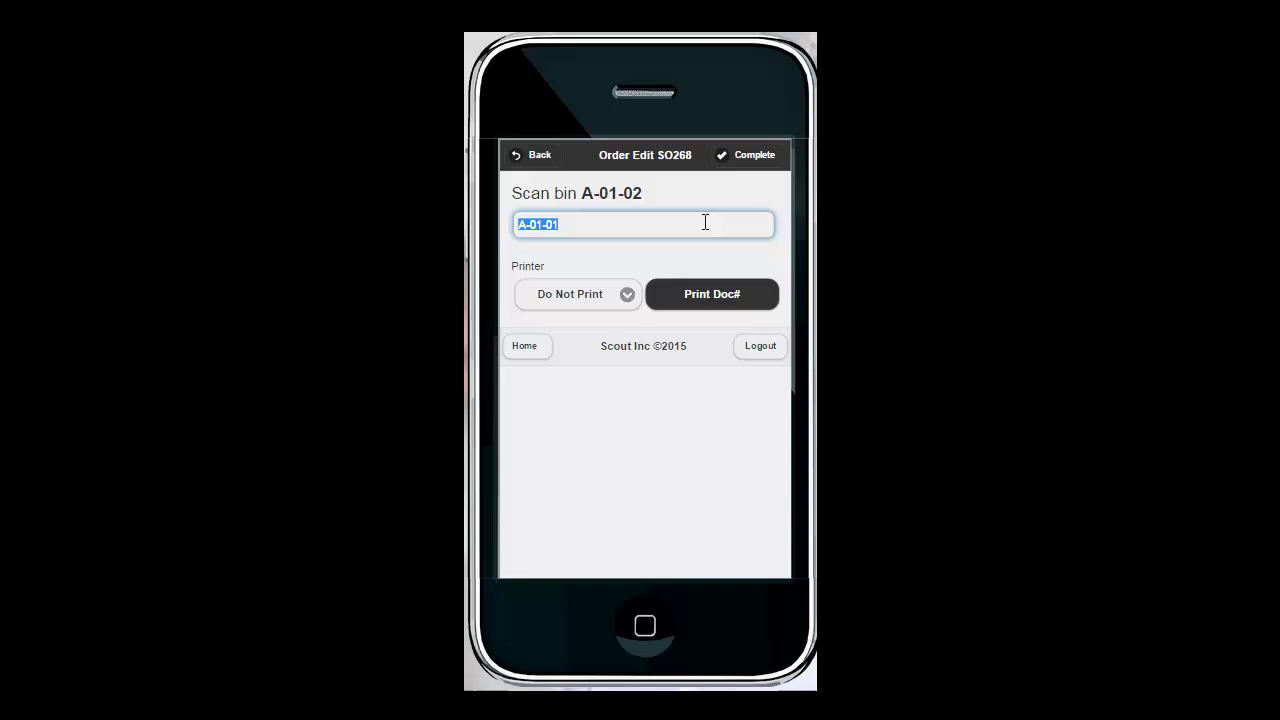
# Step: Pick 1 GX520MB from bin A-01-02
pyautogui.write('A-01-02')
pyautogui.press('Return')
pyautogui.write('GX520MB')
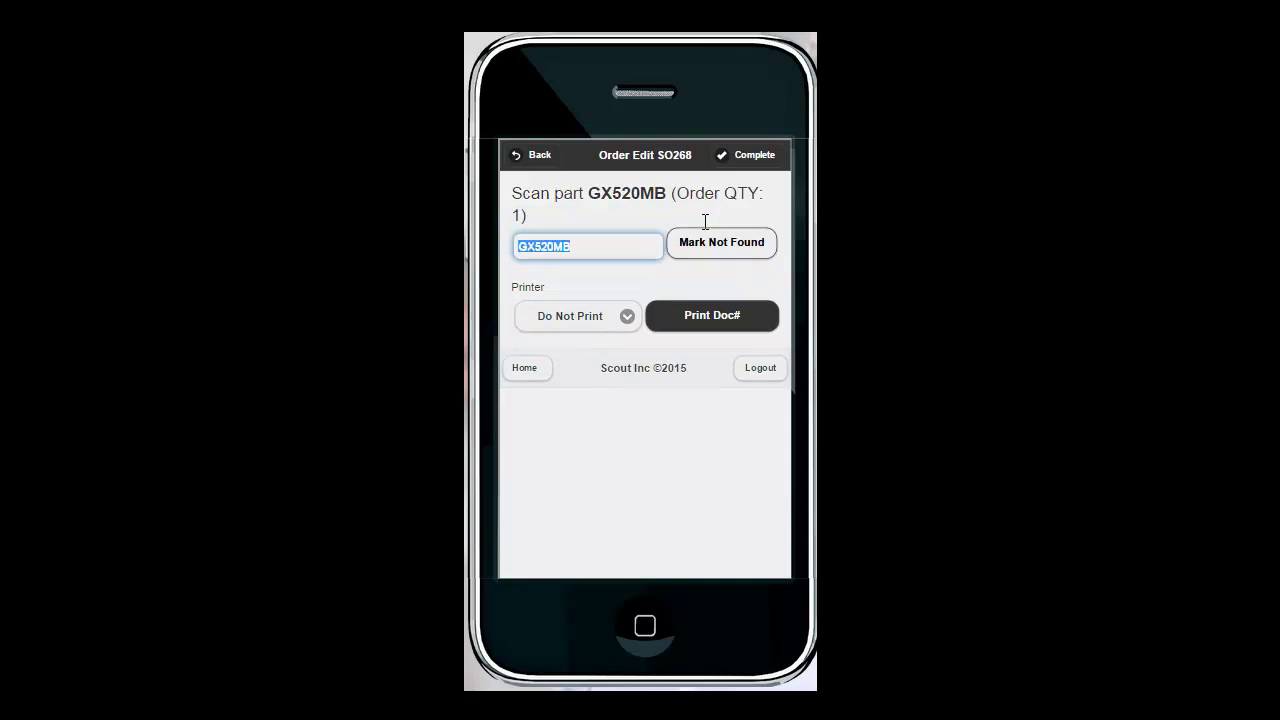
pyautogui.press('Return')
pyautogui.write('1')
pyautogui.press('Return')
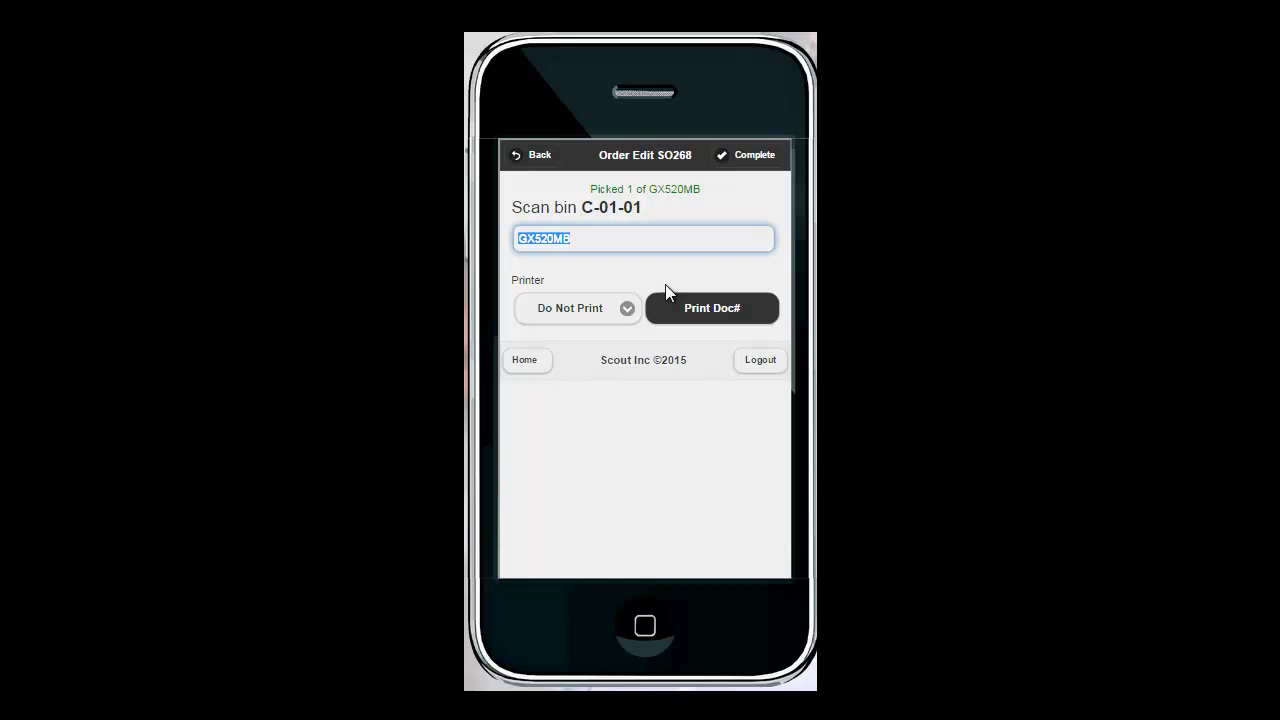
# Step: Pick 5 Water from alternate bin C-01-01, declining to open another order
pyautogui.write('C-01-01')
pyautogui.press('Return')
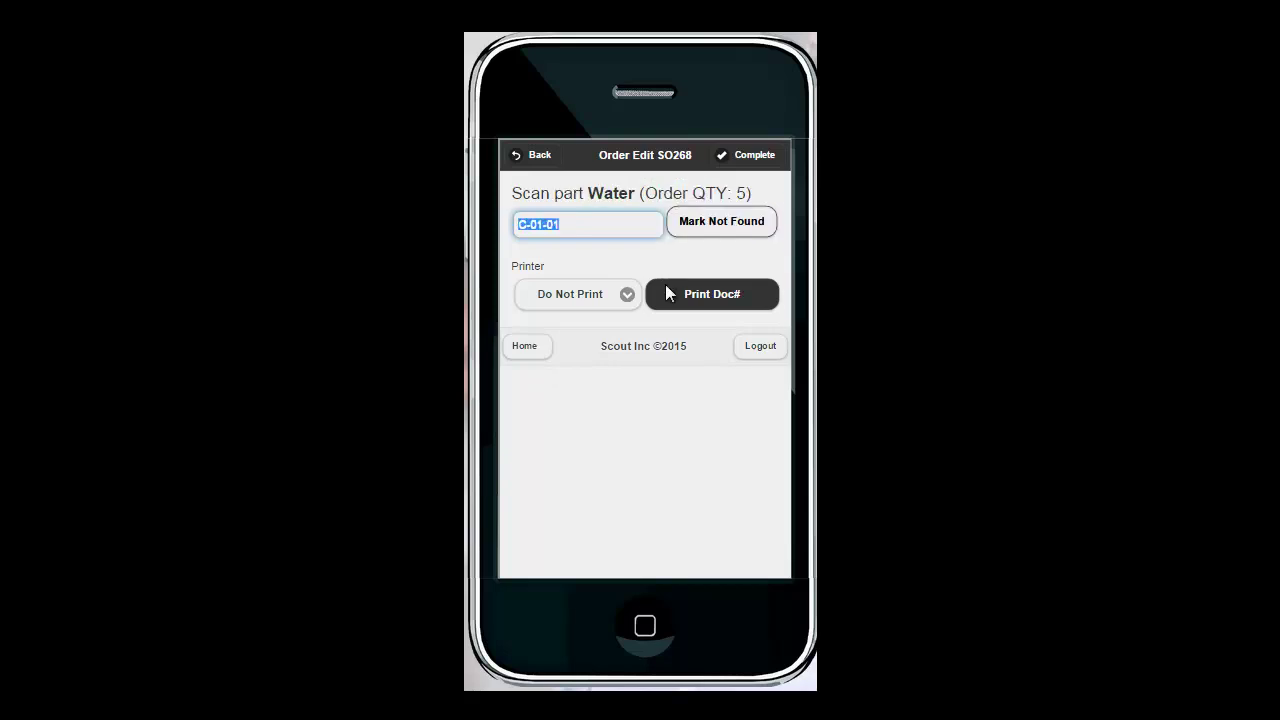
pyautogui.write('Water')
pyautogui.press('Return')
pyautogui.write('5')
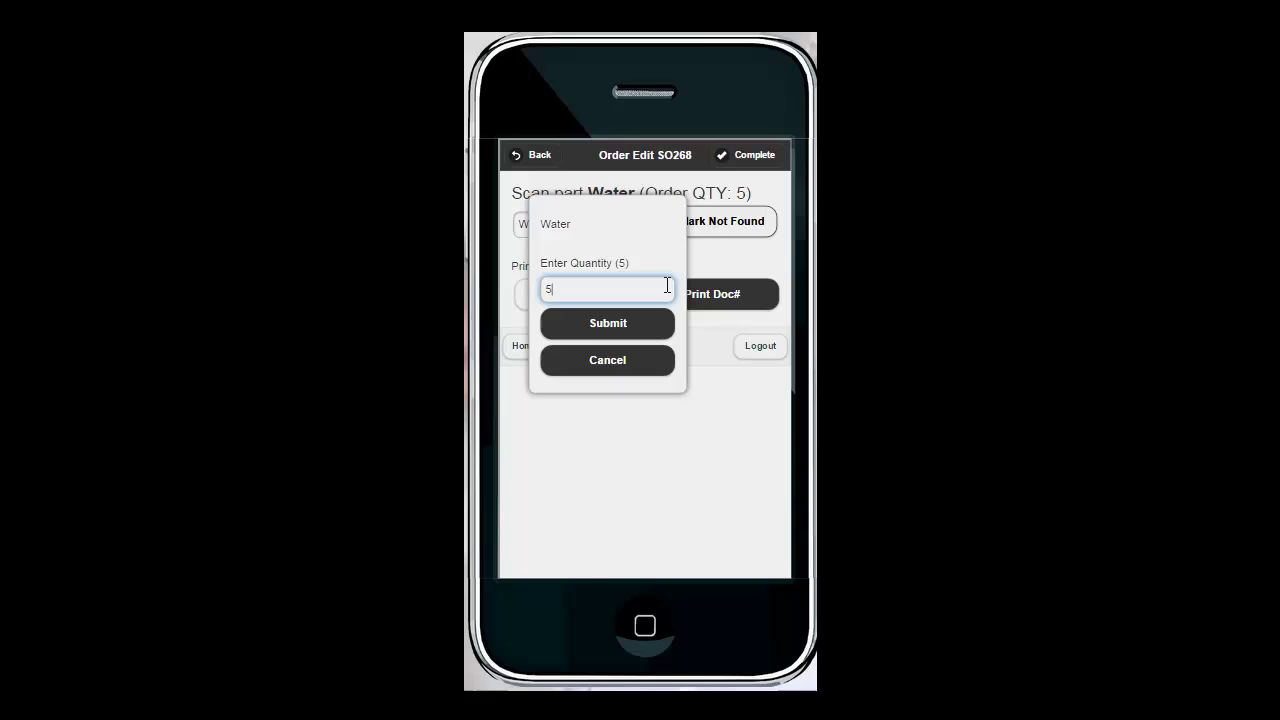
pyautogui.press('Return')
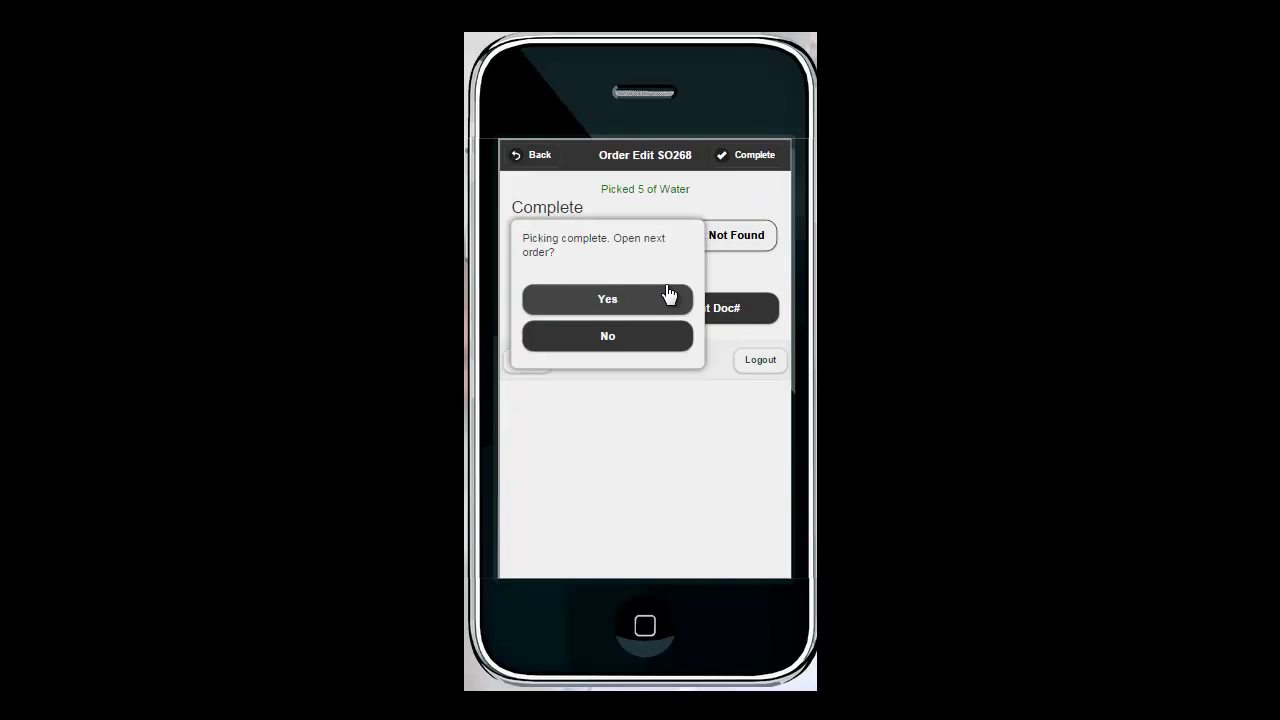
pyautogui.click(636, 342)
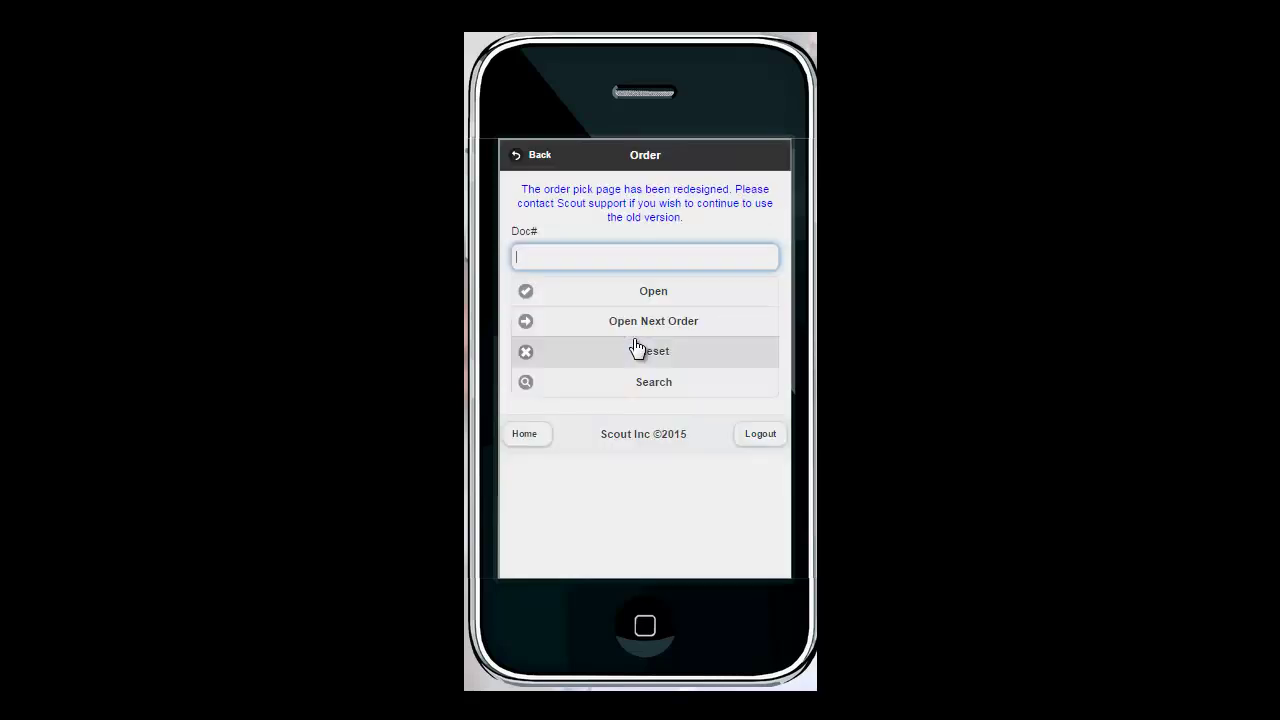
# Step: Return to the main menu and go to Inventory > Not Found Commit
pyautogui.click(535, 156)
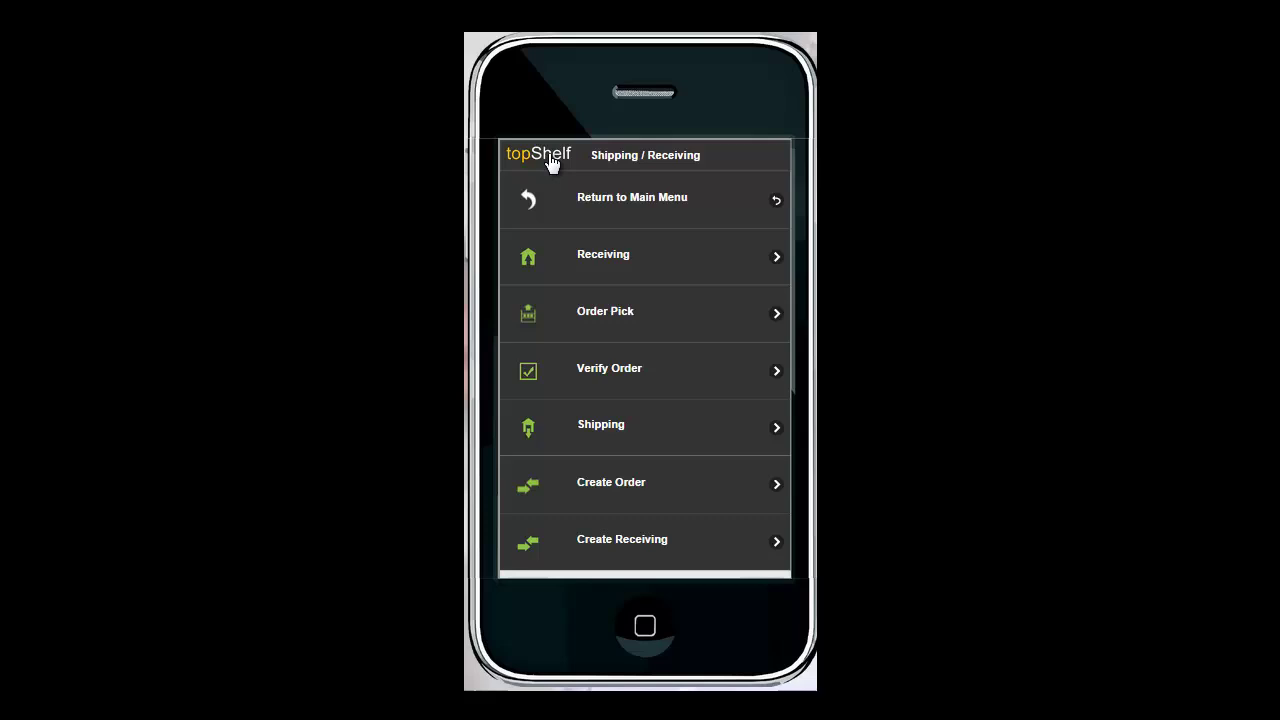
pyautogui.click(613, 212)
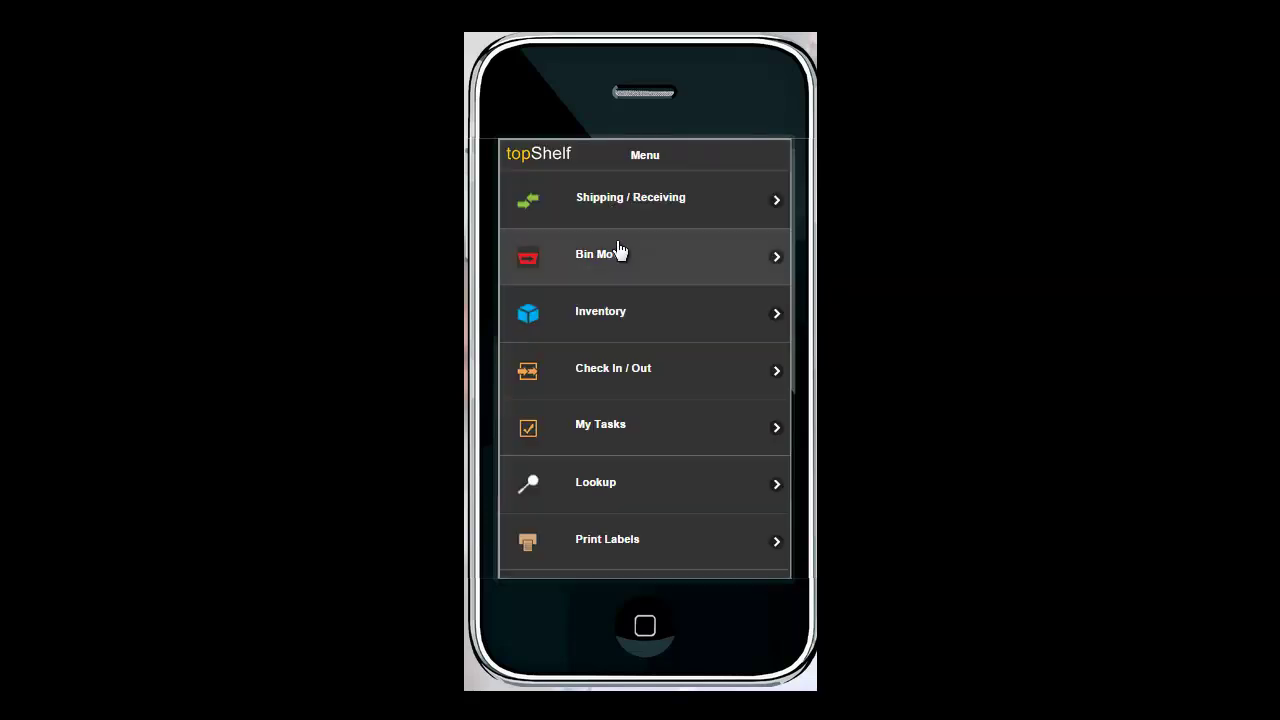
pyautogui.click(617, 308)
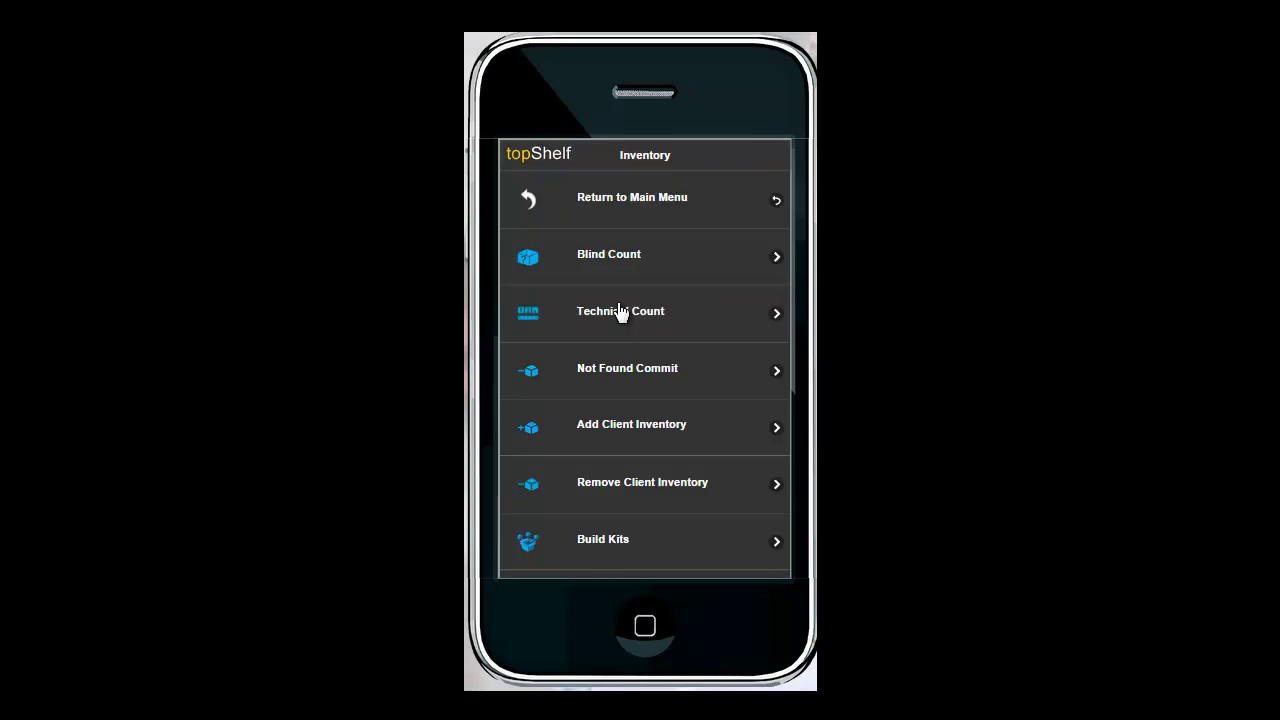
pyautogui.click(619, 377)
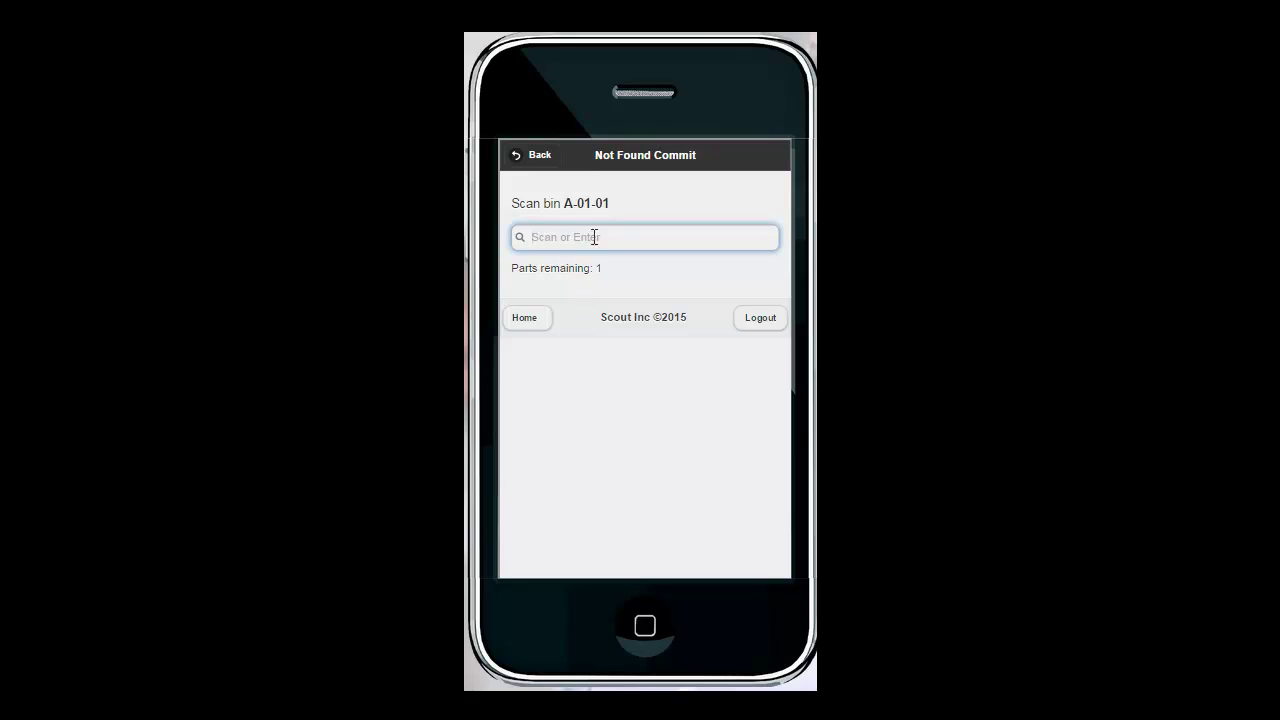
# Step: Review bin A-01-01 and confirm it holds no Water stock
pyautogui.write('A-01-01')
pyautogui.press('Return')
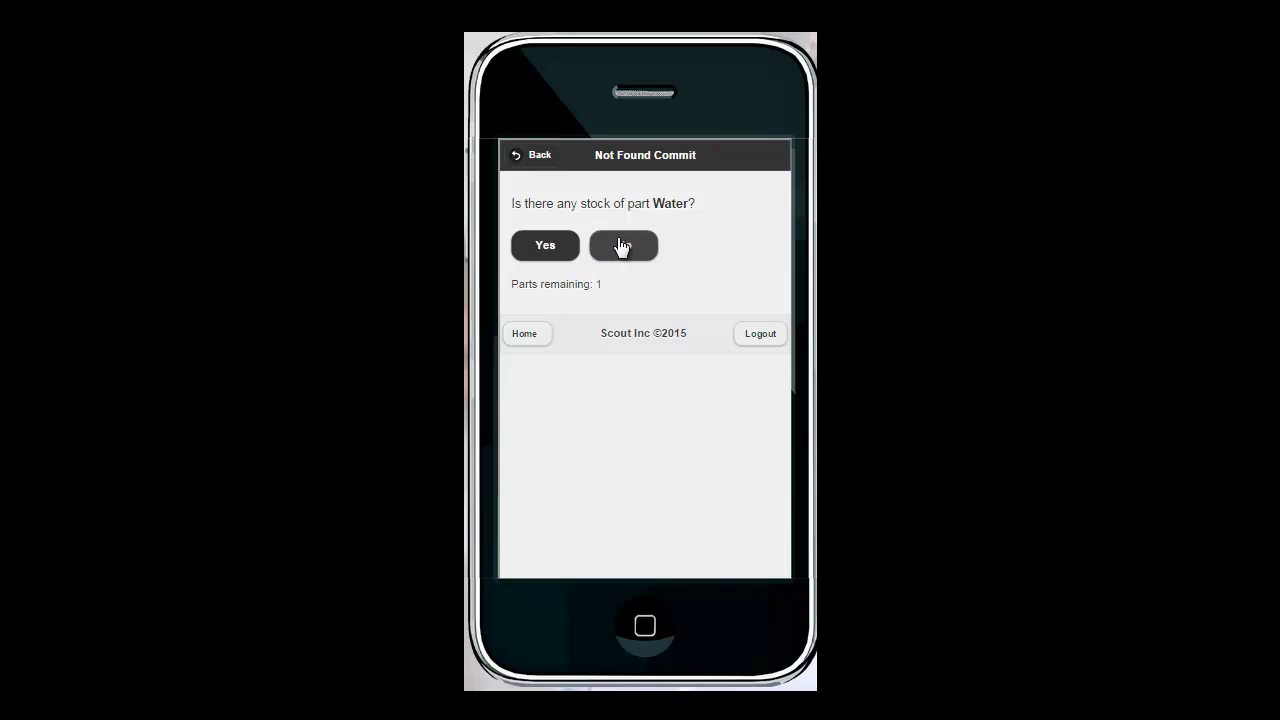
pyautogui.click(622, 246)
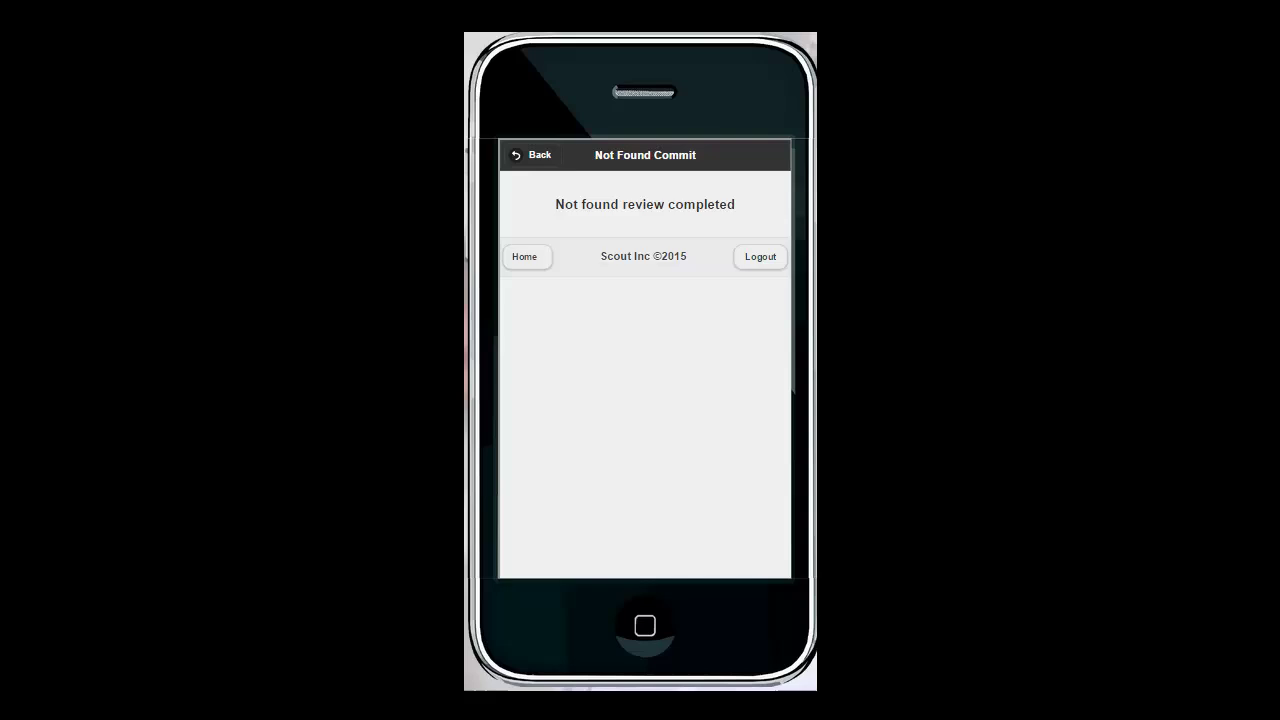